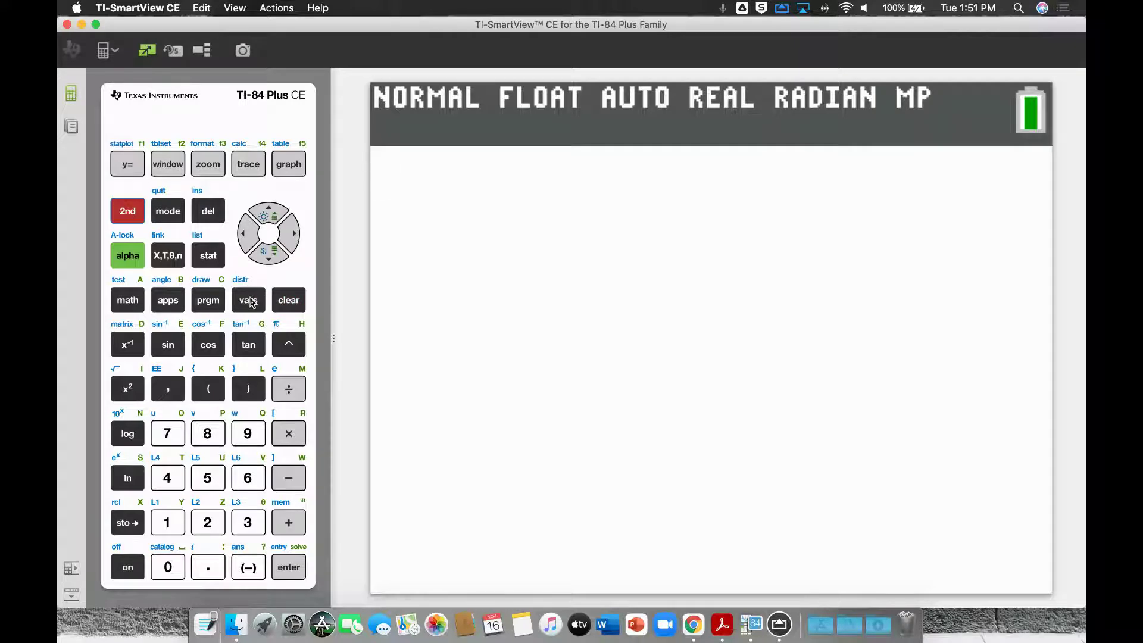
Step: Open the binompdf entry form from the calculator's distribution functions
left_click(252, 303)
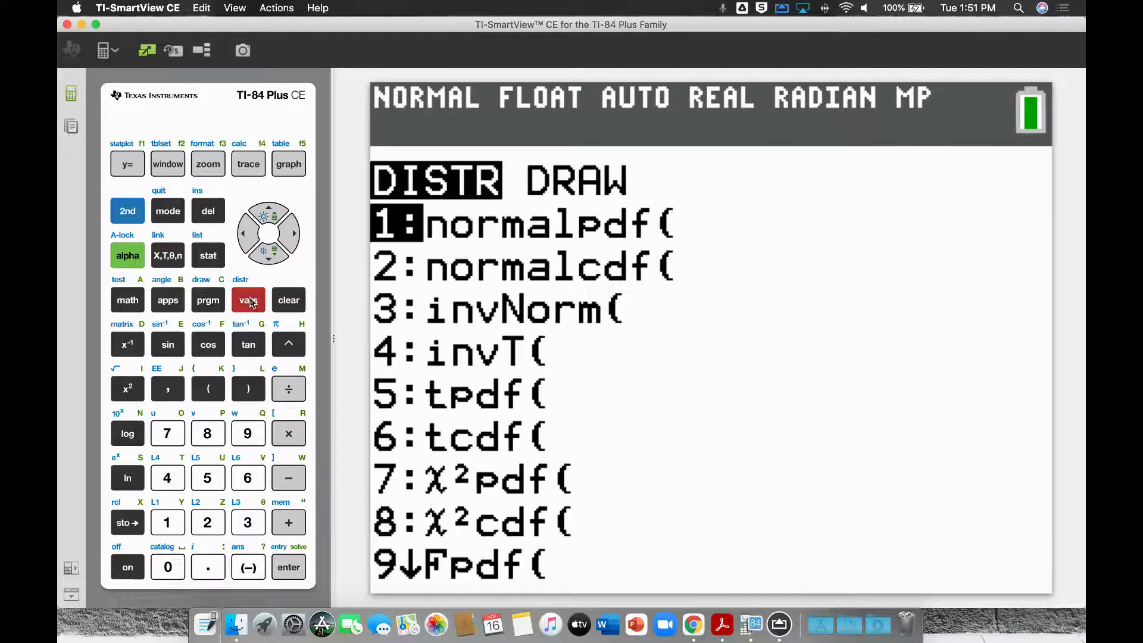
left_click(271, 258)
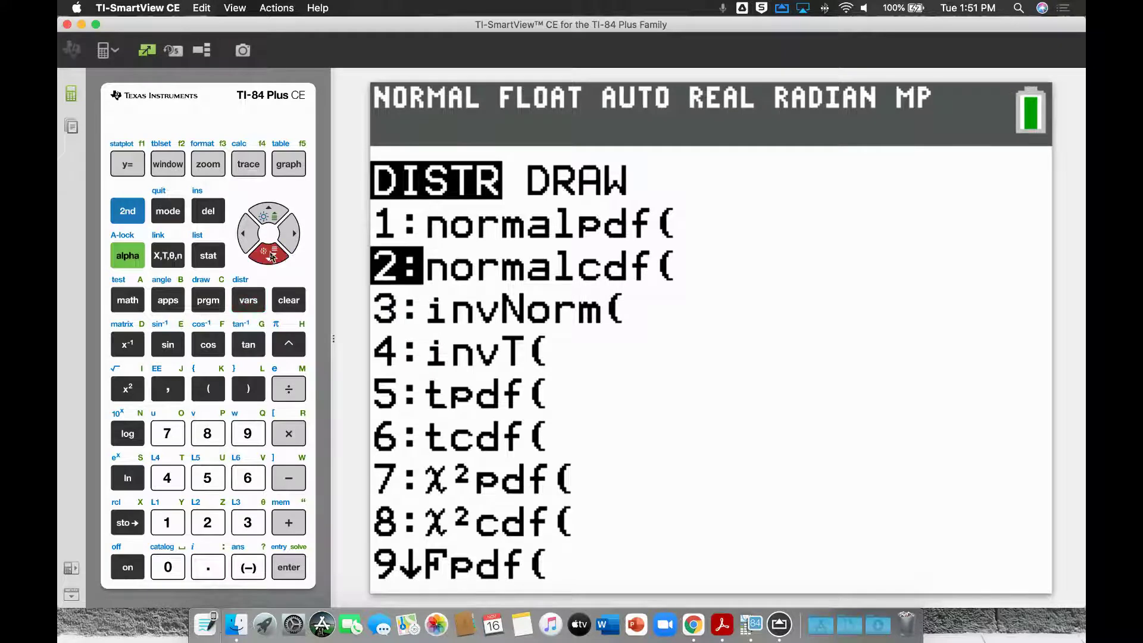
left_click(271, 258)
left_click(271, 257)
left_click(271, 257)
left_click(271, 257)
left_click(271, 257)
left_click(271, 257)
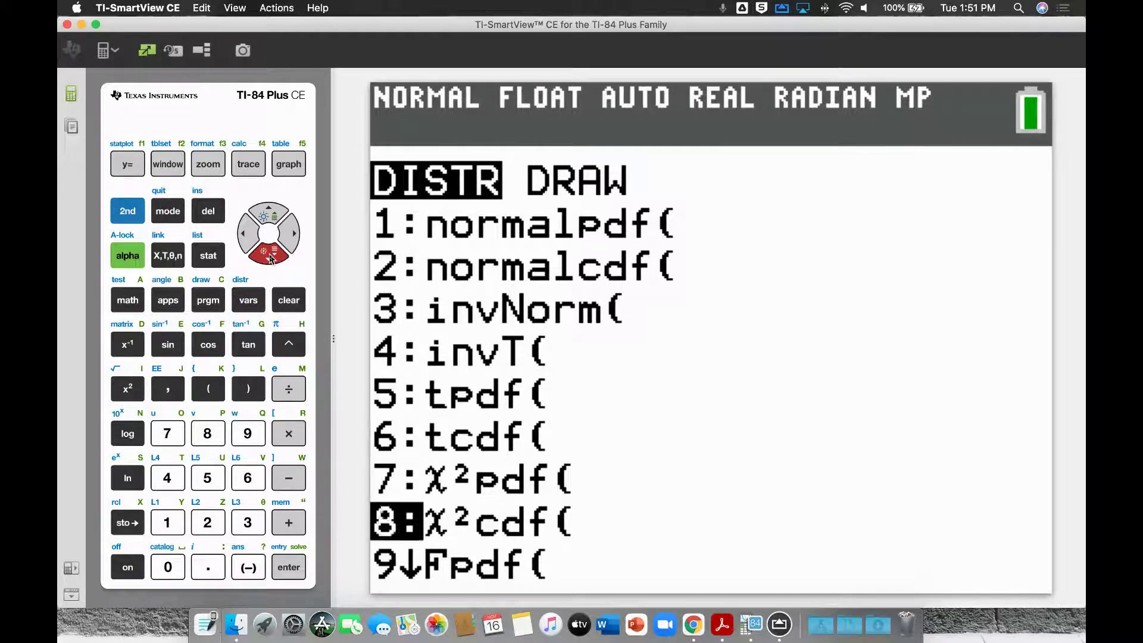
left_click(271, 257)
left_click(270, 257)
left_click(271, 257)
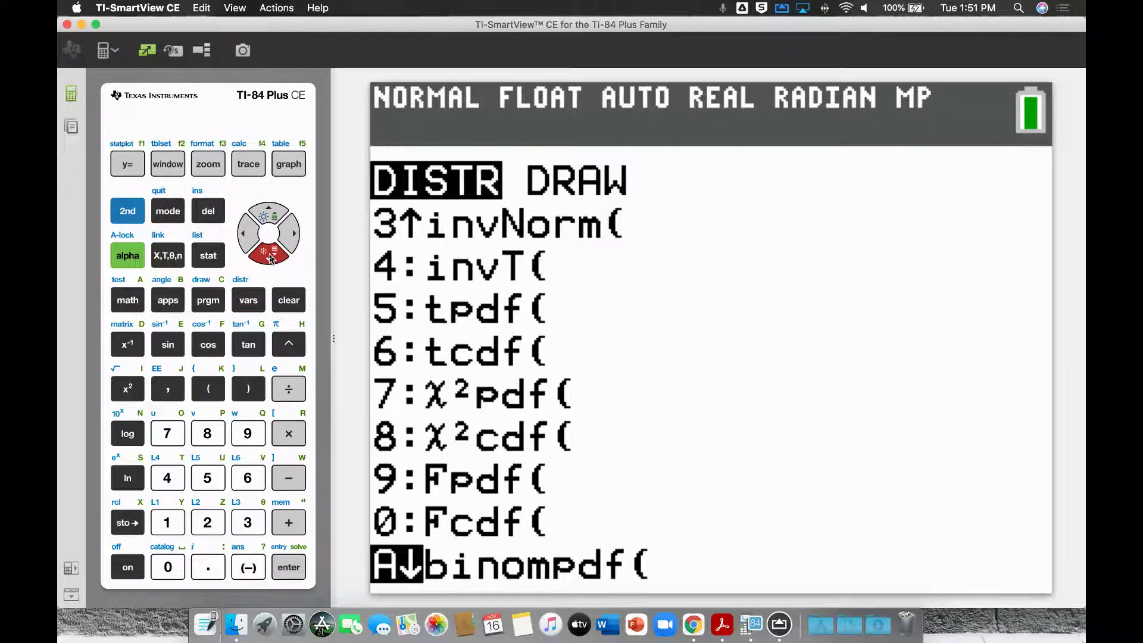
left_click(271, 257)
left_click(274, 214)
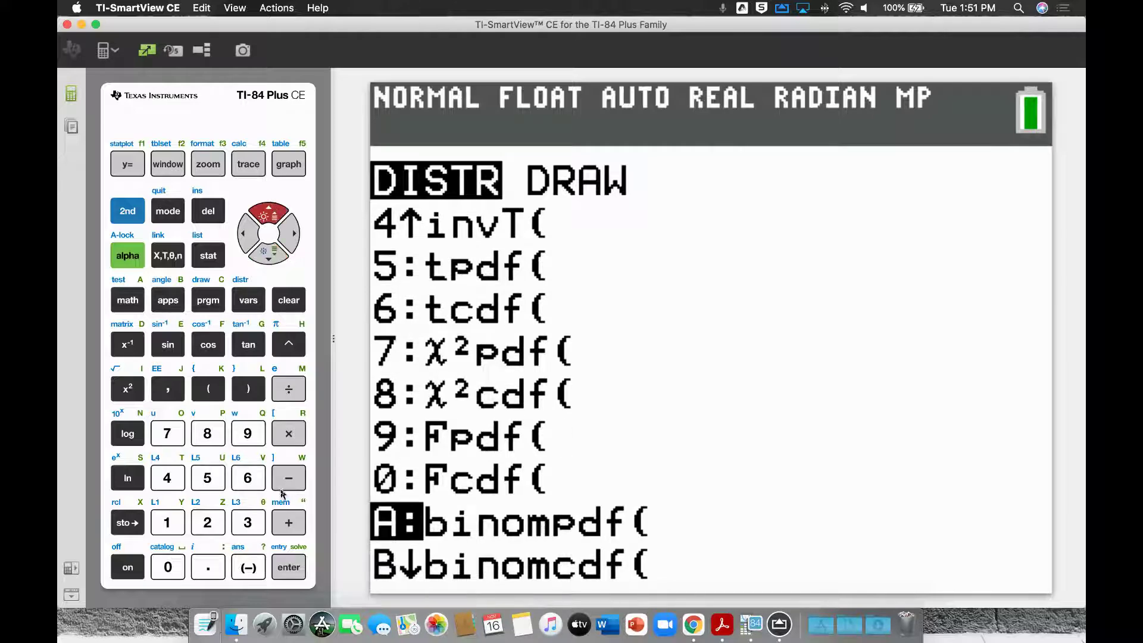
left_click(288, 569)
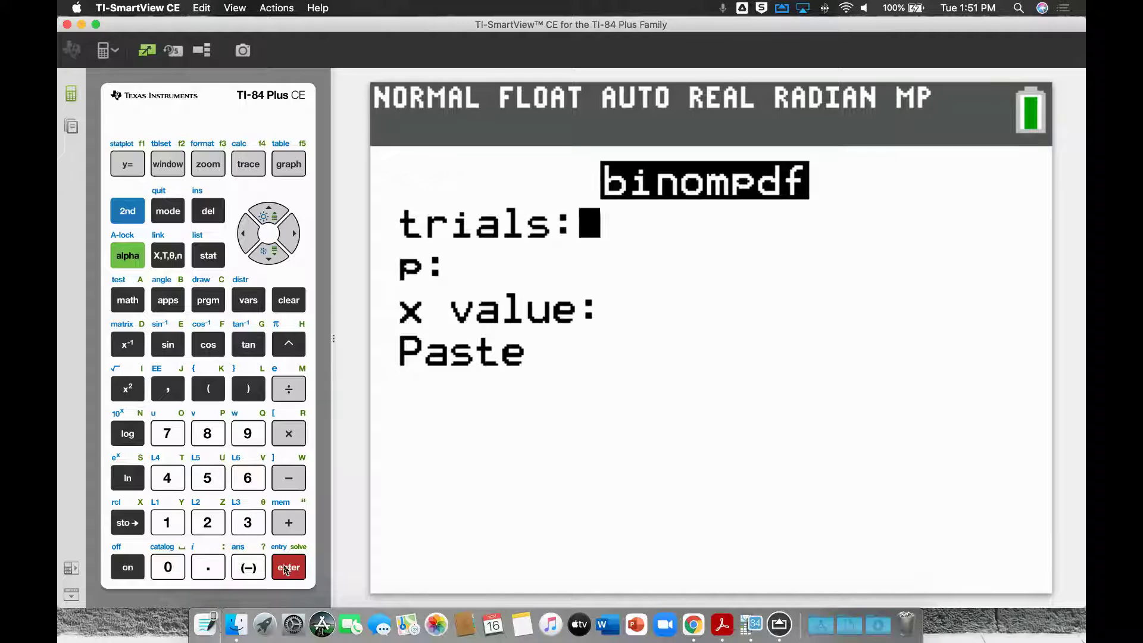
Step: Calculate binompdf with 80 trials, p of .028 and an x value of 2
type("80")
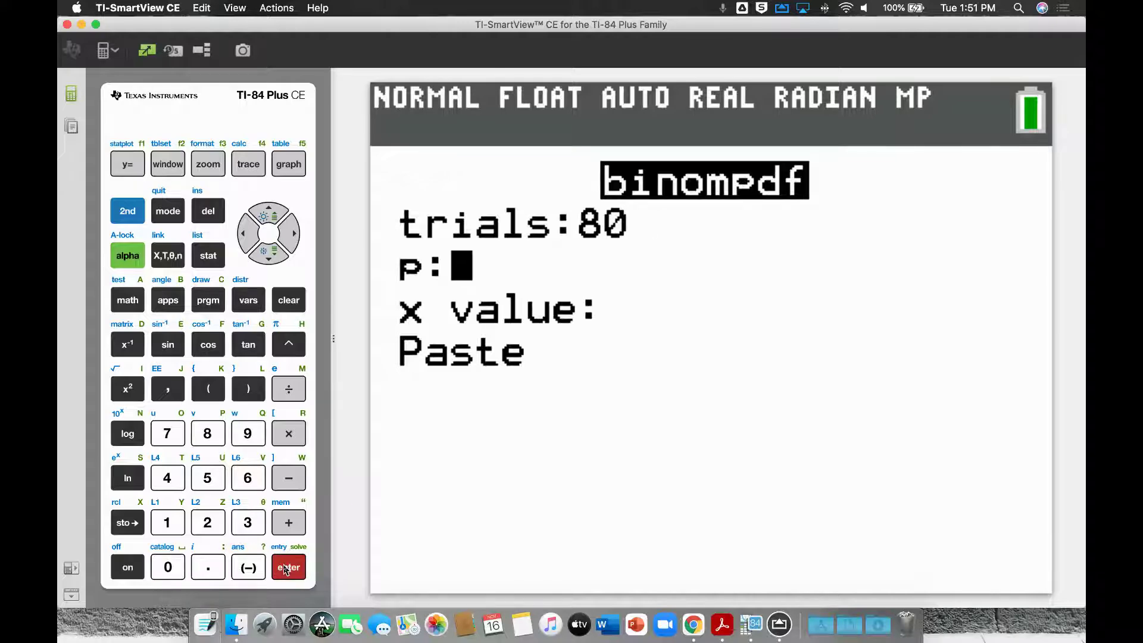
type(".028")
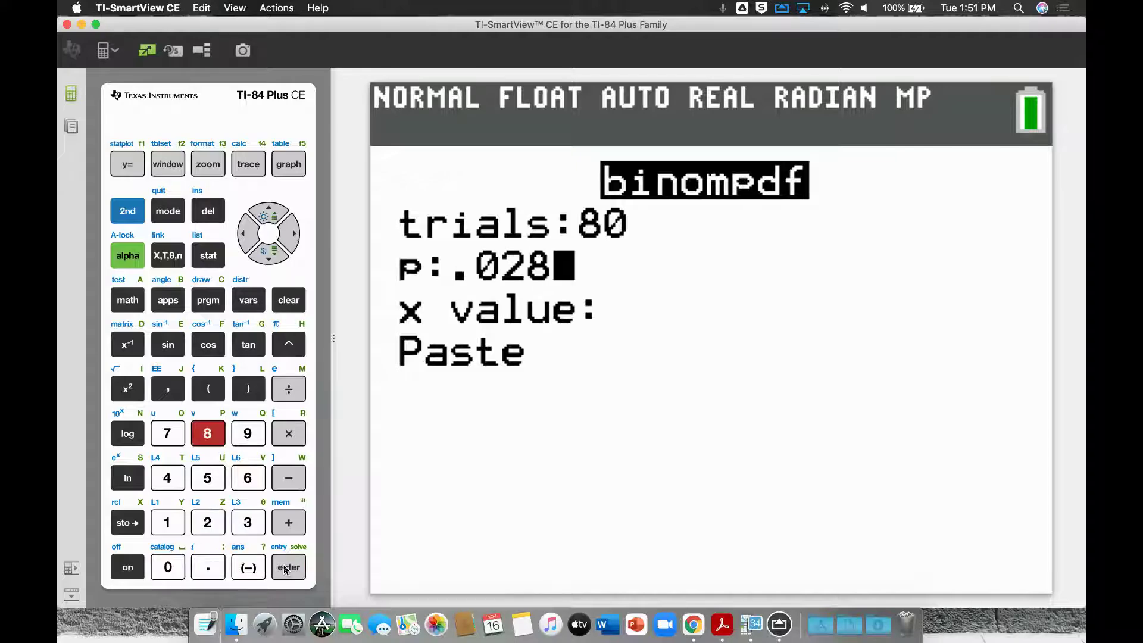
key("Return")
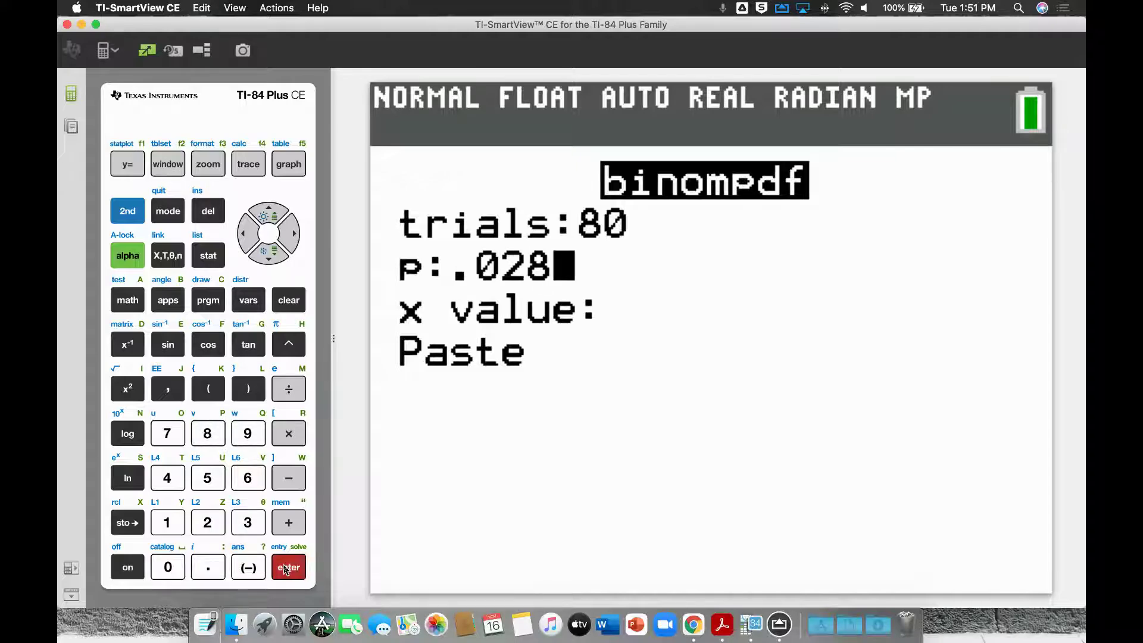
type("2")
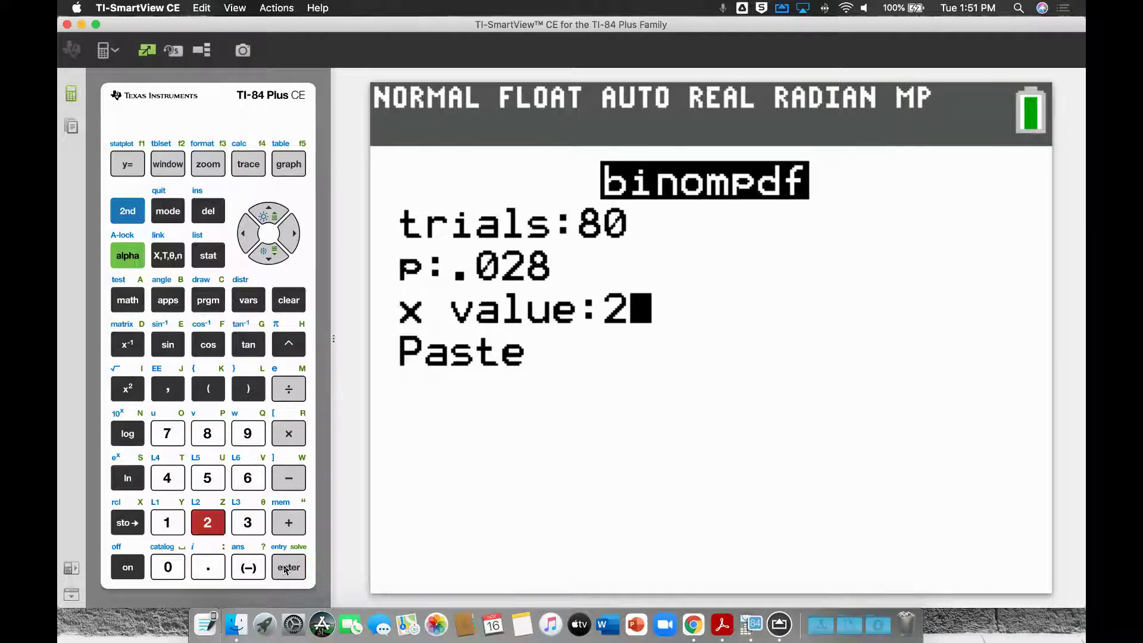
key("Return")
key("Return")
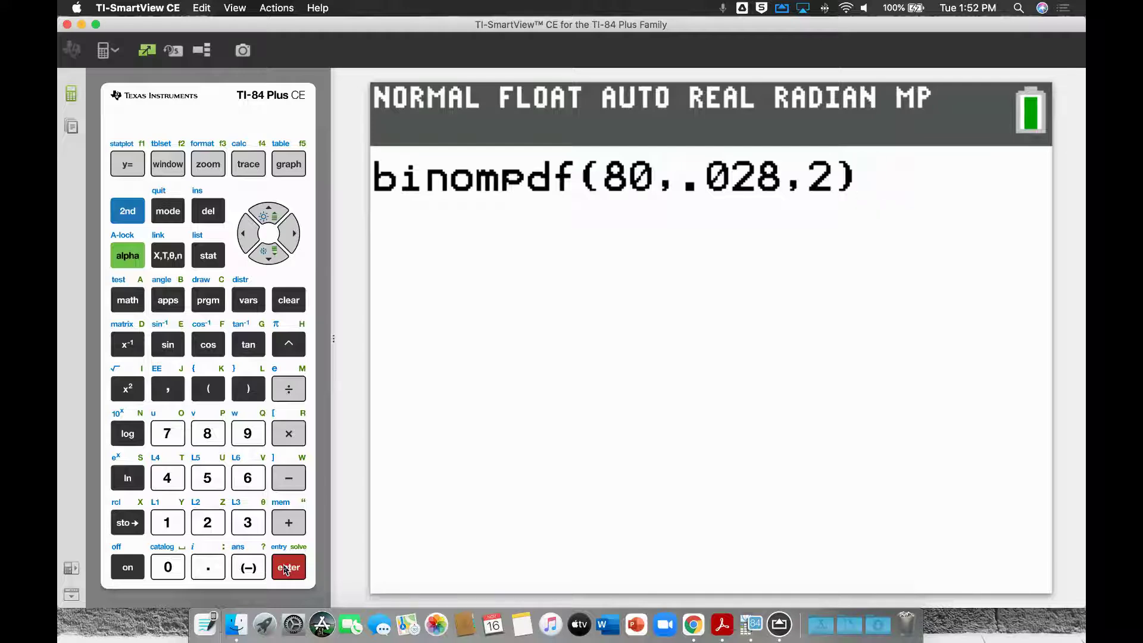
left_click(285, 569)
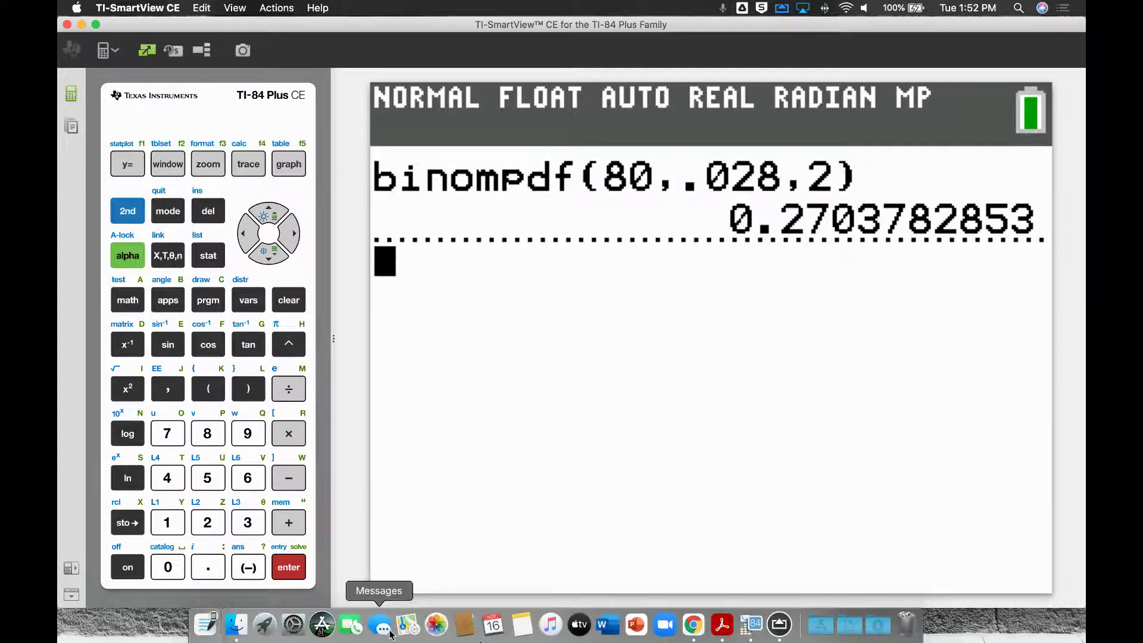
Step: Switch to the AirServer worksheet to read part b on P(X<2), and return to the TI-SmartView calculator
left_click(779, 614)
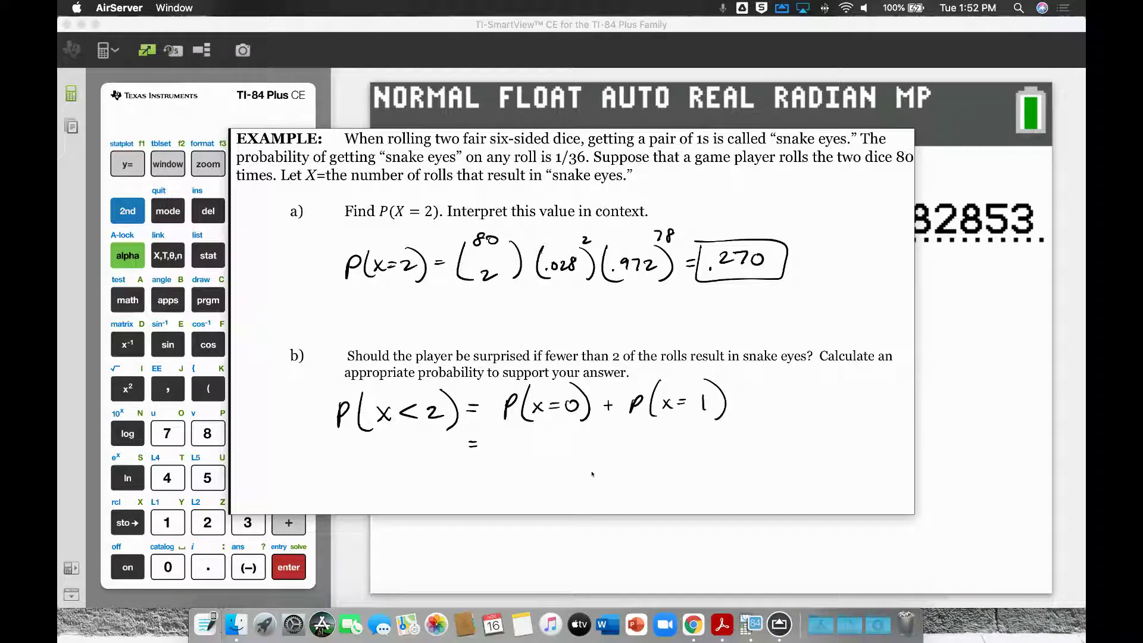
scroll(592, 474, "down", 2)
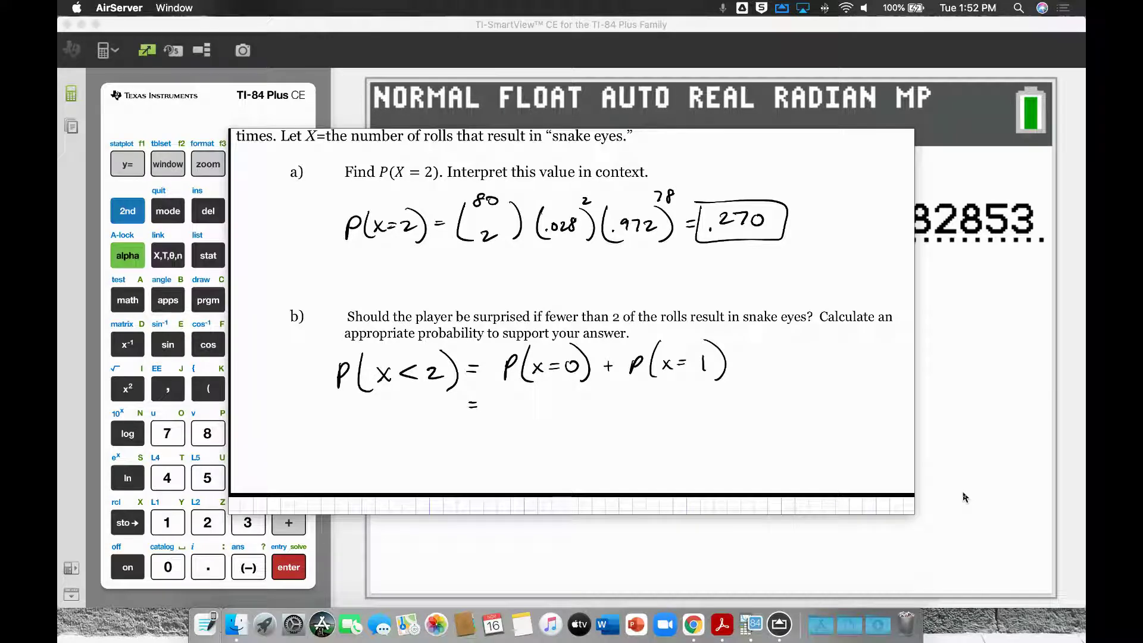
left_click(965, 497)
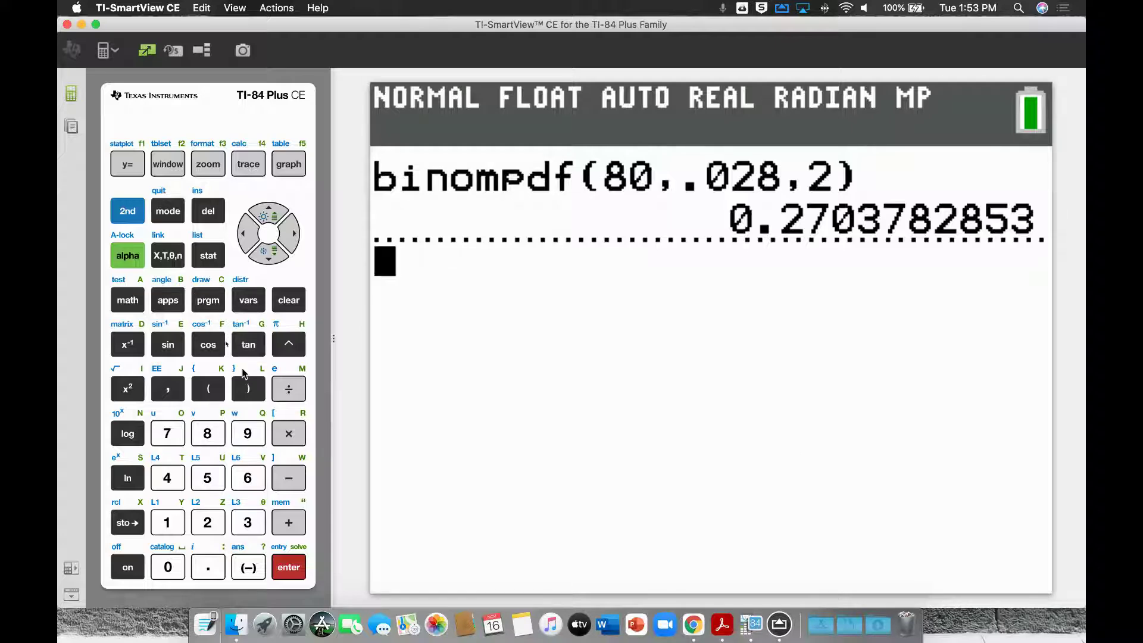
Step: Open the binomcdf entry form from the calculator's distribution functions
left_click(132, 215)
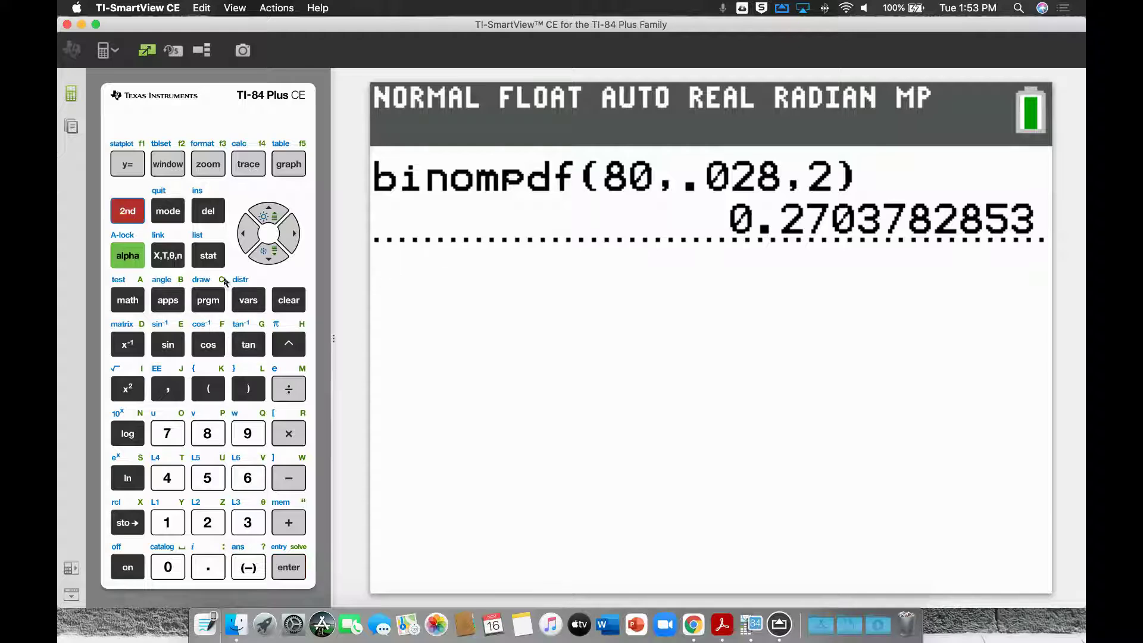
left_click(240, 300)
left_click(273, 251)
left_click(273, 251)
left_click(273, 252)
left_click(273, 251)
left_click(273, 252)
left_click(273, 252)
left_click(273, 252)
left_click(273, 251)
left_click(273, 251)
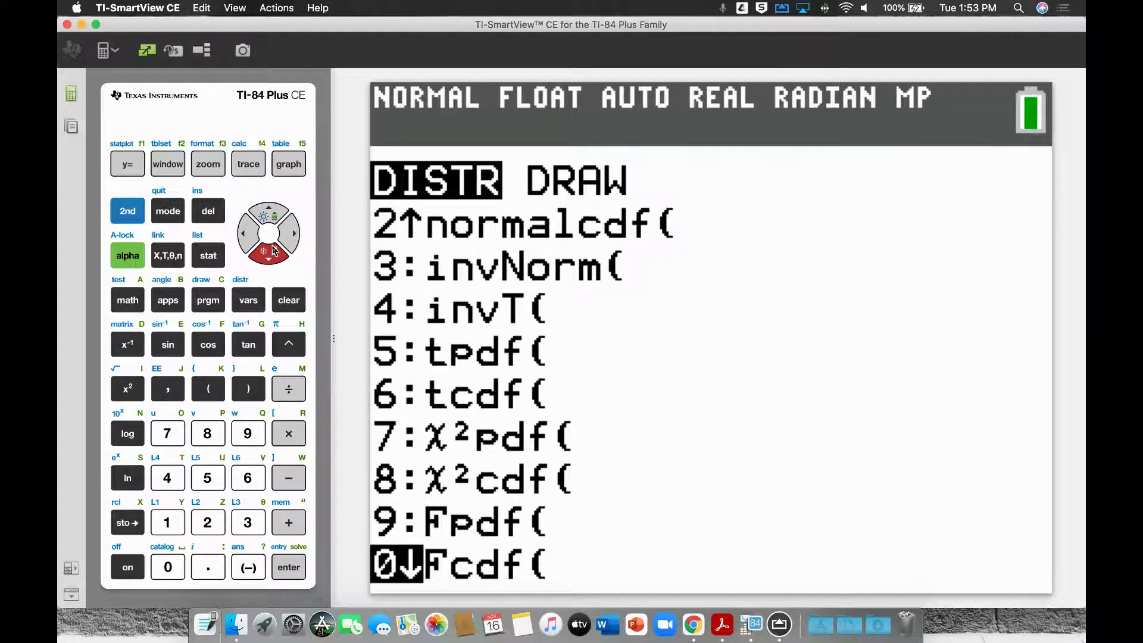
left_click(272, 251)
left_click(273, 251)
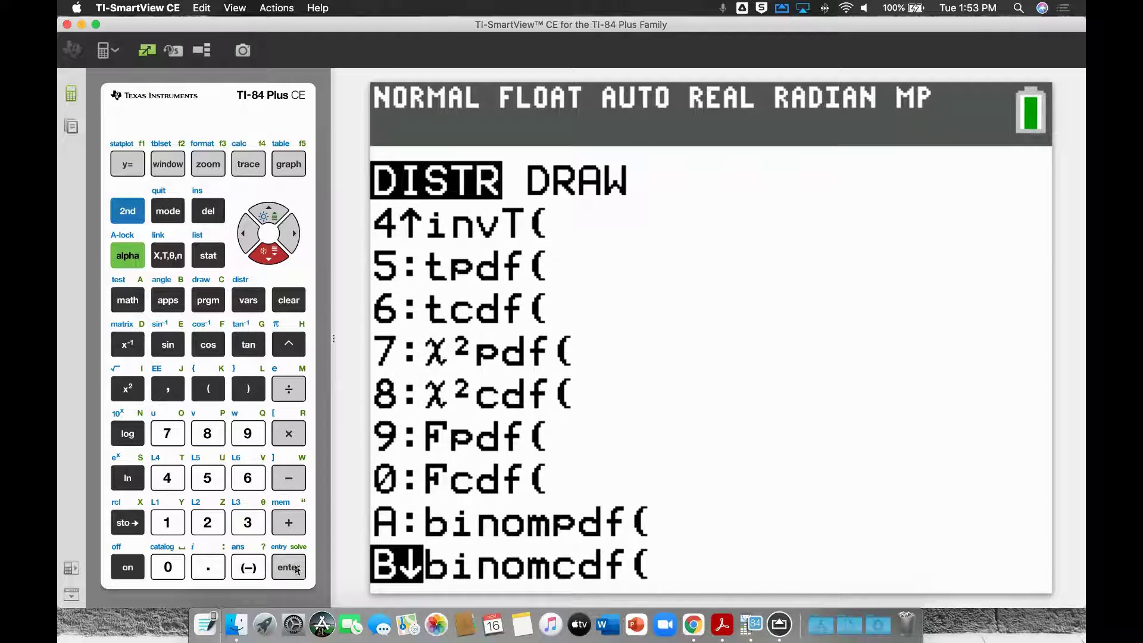
left_click(295, 569)
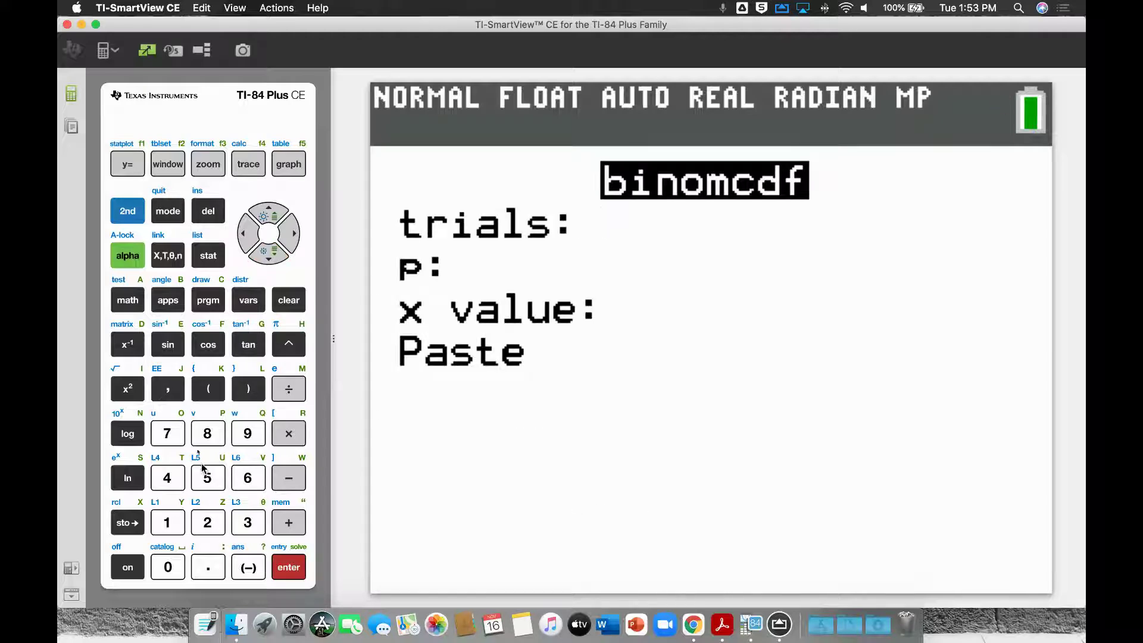
Step: Calculate binomcdf with 80 trials, p of .028 and an x value of 1
left_click(201, 436)
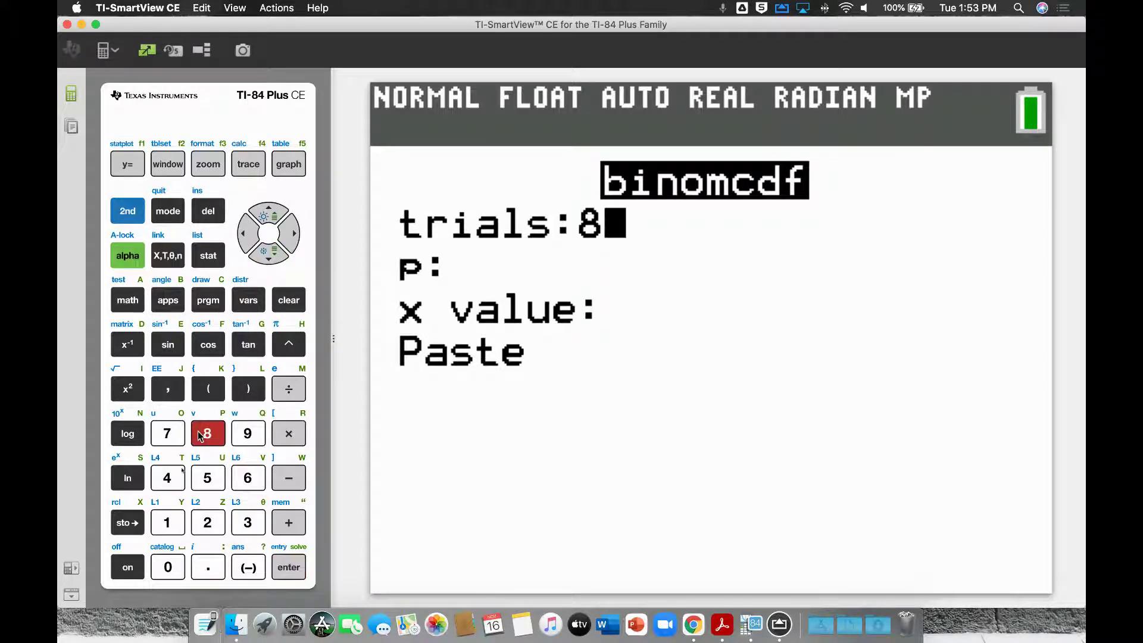
left_click(168, 567)
left_click(285, 569)
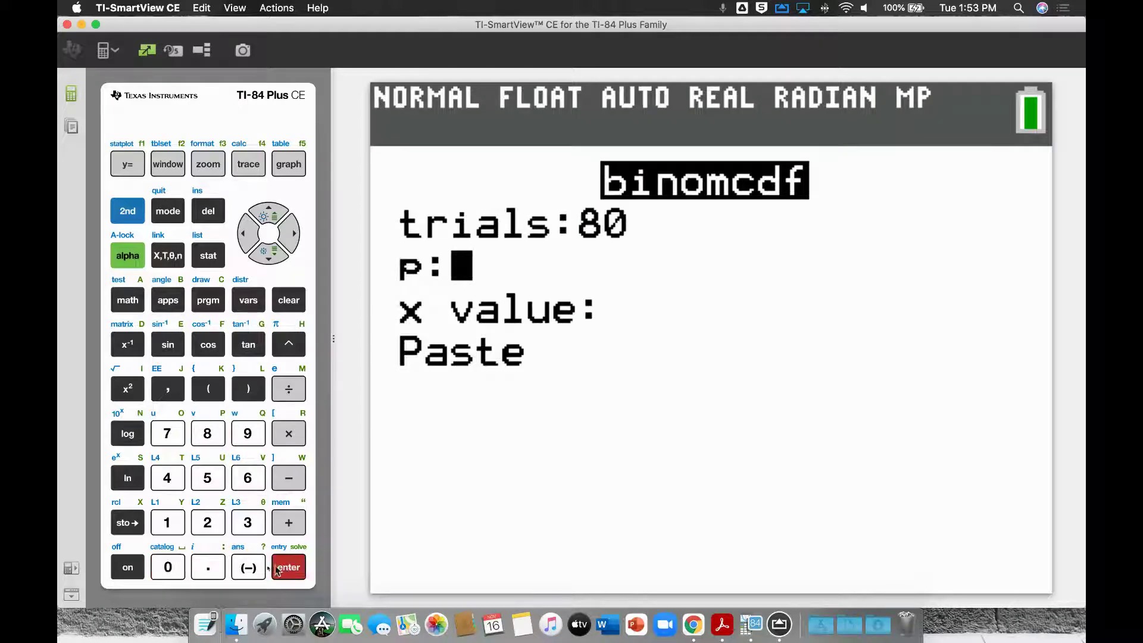
left_click(212, 570)
left_click(179, 569)
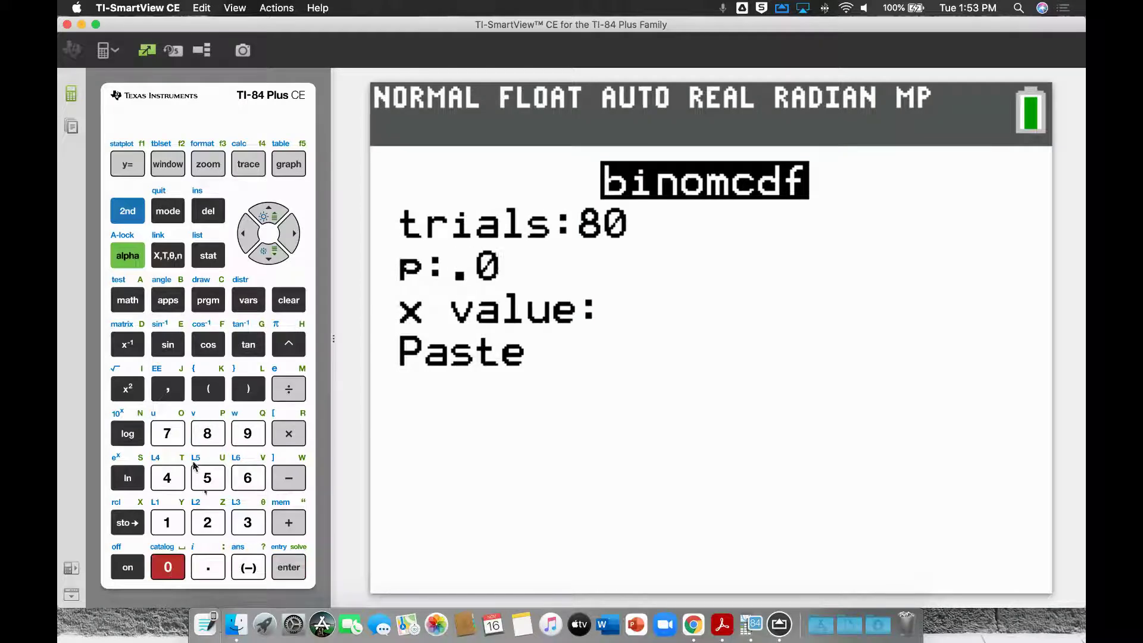
left_click(208, 524)
left_click(207, 439)
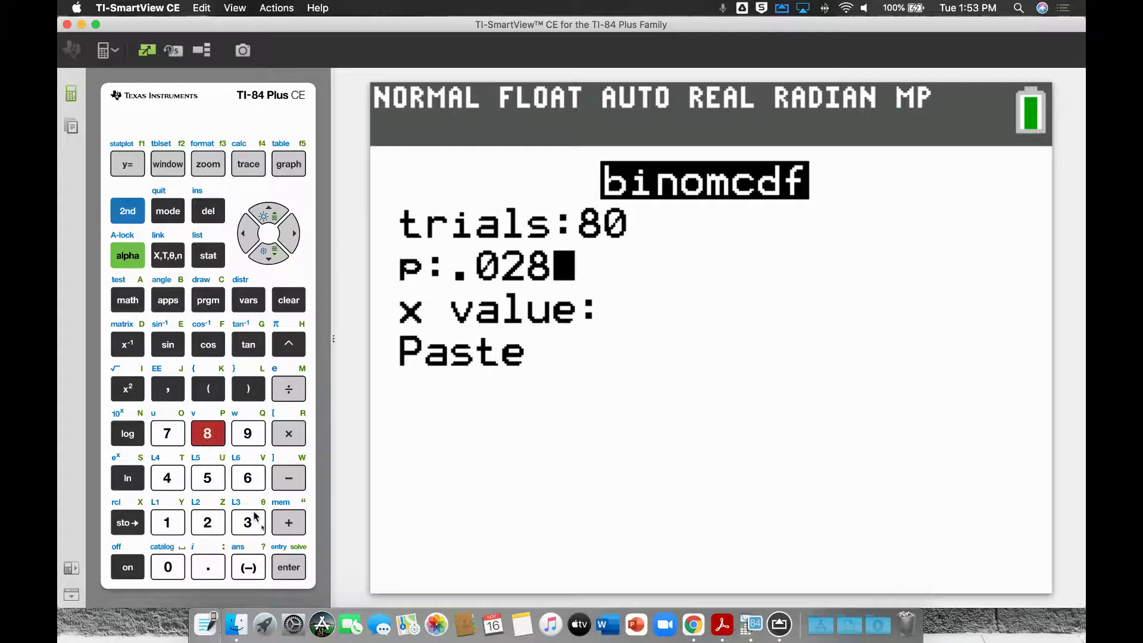
left_click(286, 569)
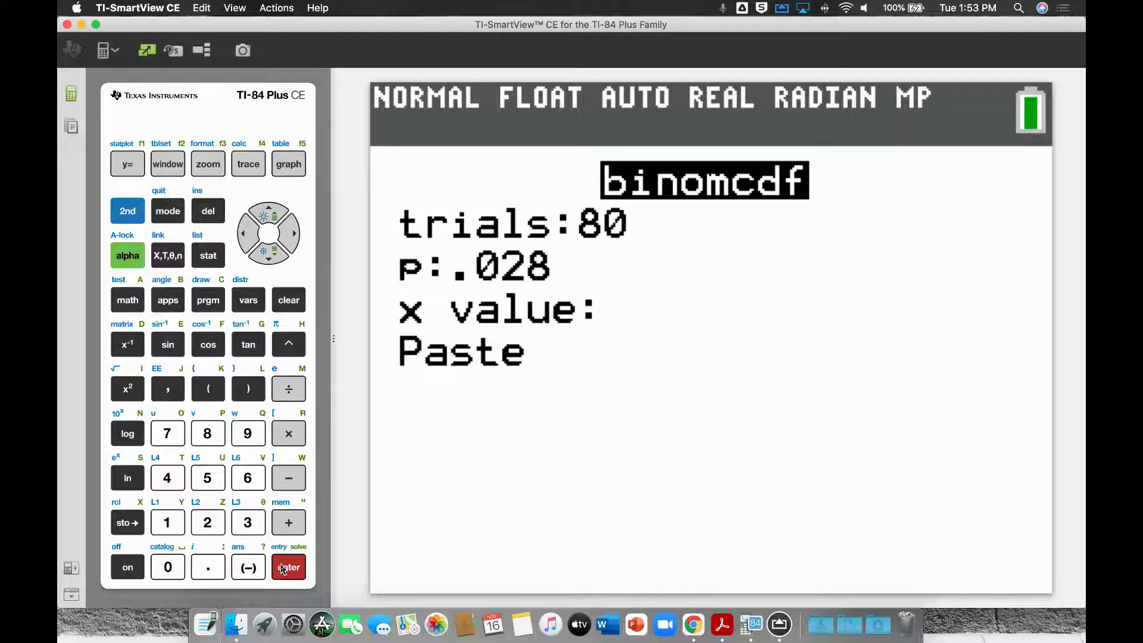
left_click(170, 524)
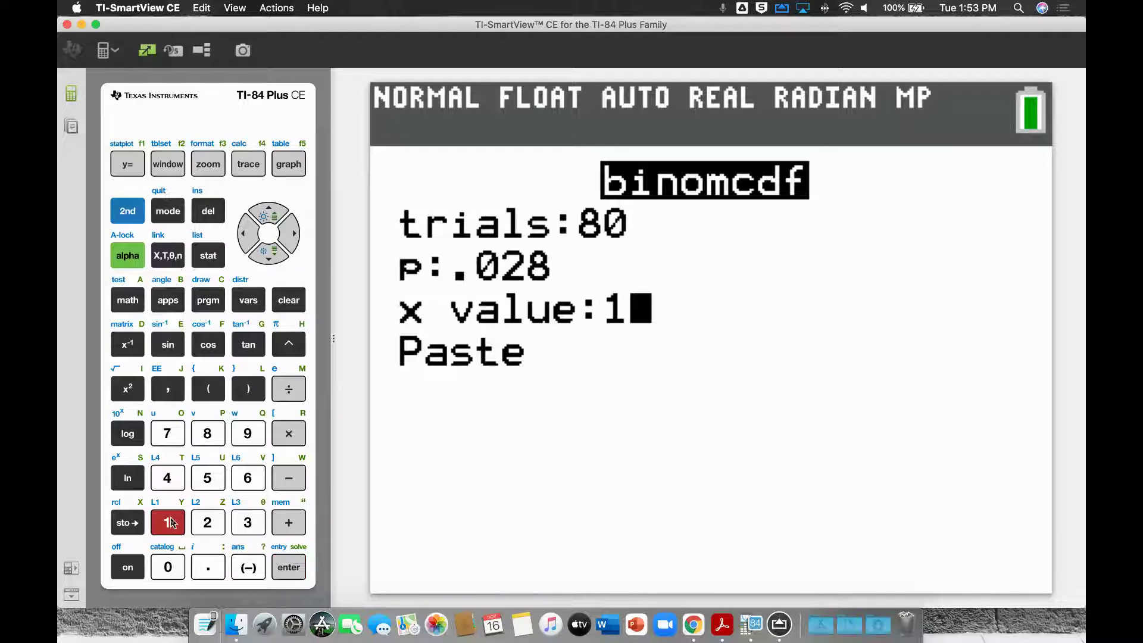
left_click(283, 567)
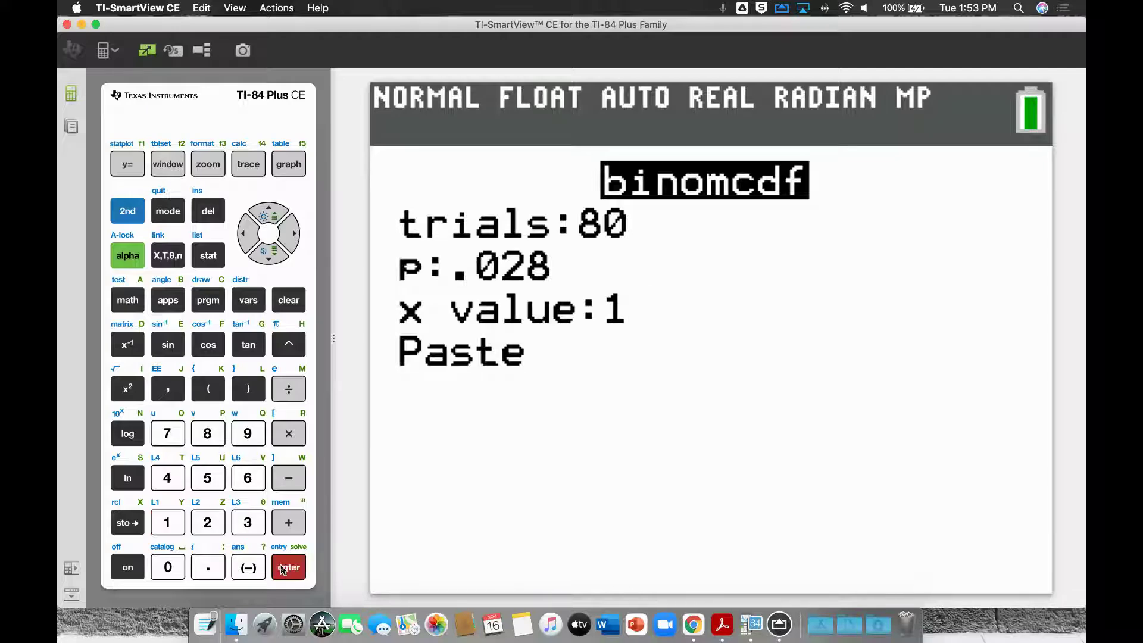
left_click(283, 568)
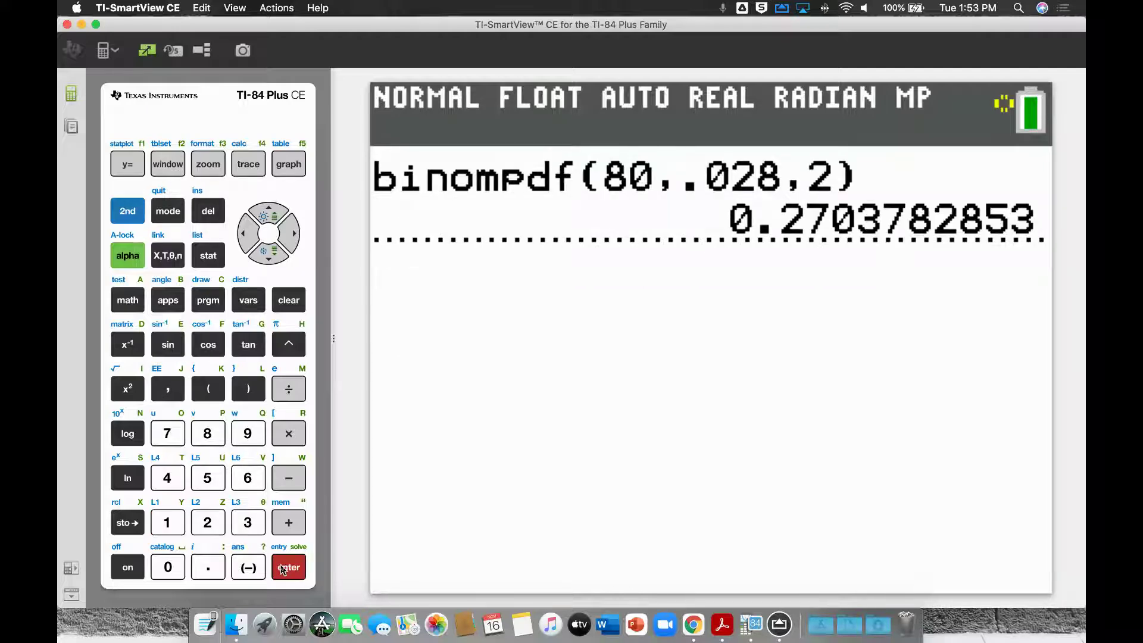
left_click(280, 564)
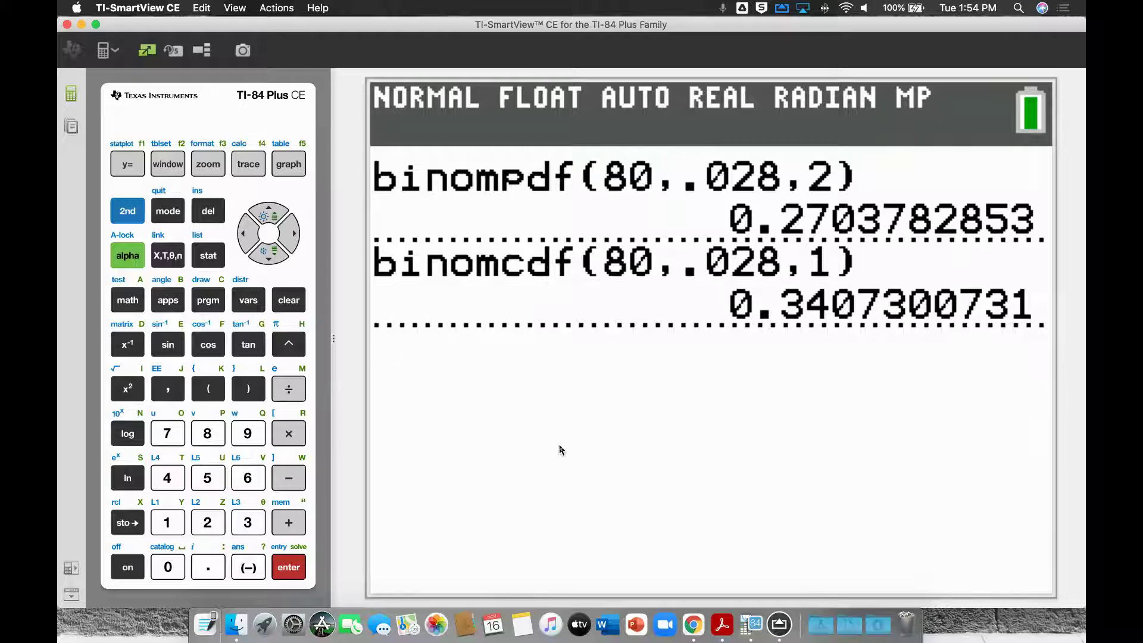
Step: Switch to the AirServer worksheet with the snake eyes example and show it full screen
left_click(782, 619)
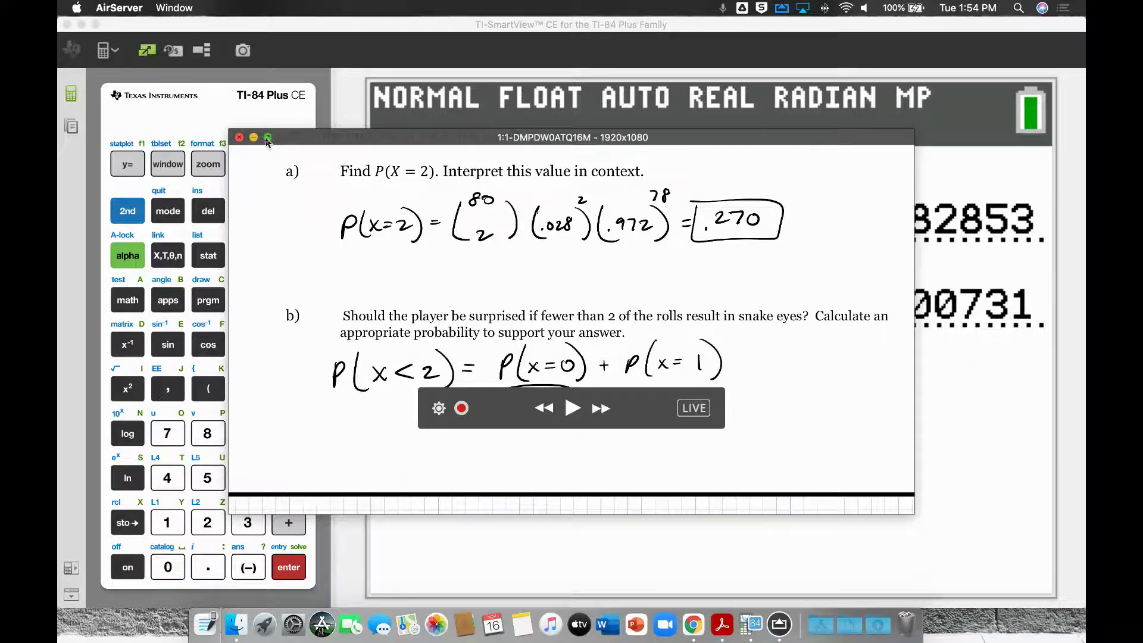
left_click(268, 138)
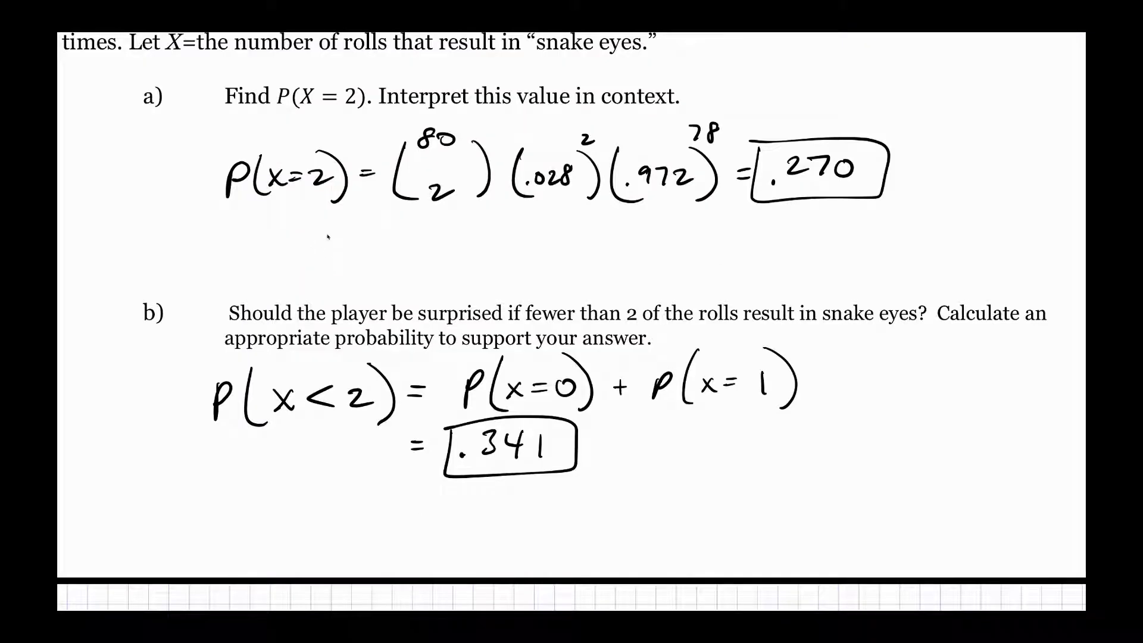